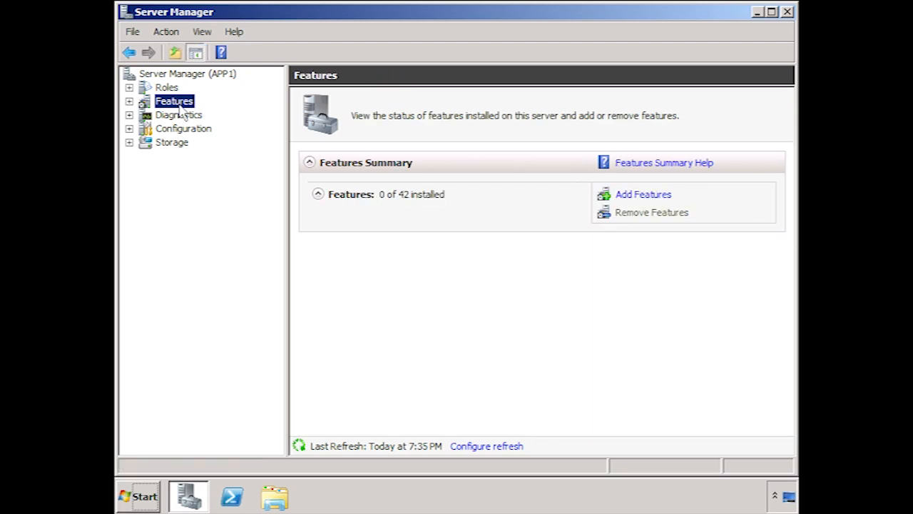
# Step: Select Windows Server Backup and its Command-line Tools in the Add Features wizard
pyautogui.click(667, 195)
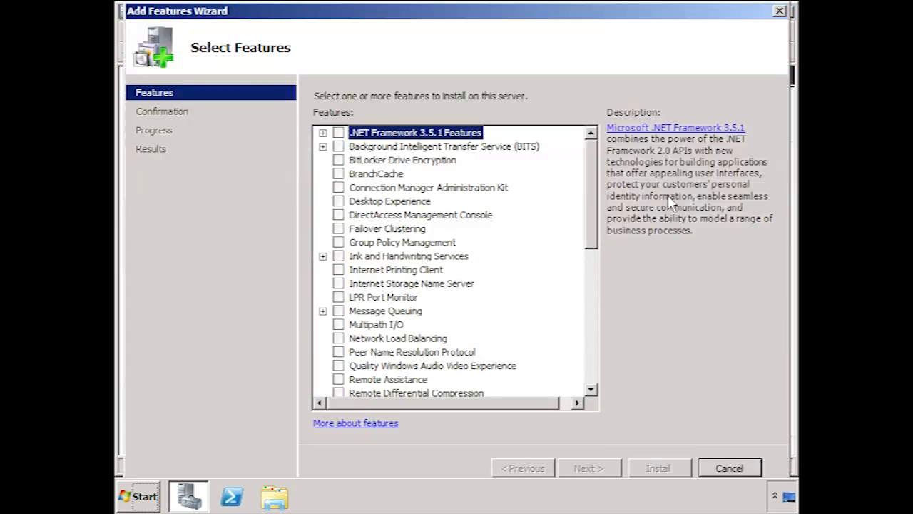
pyautogui.click(590, 367)
pyautogui.click(590, 367)
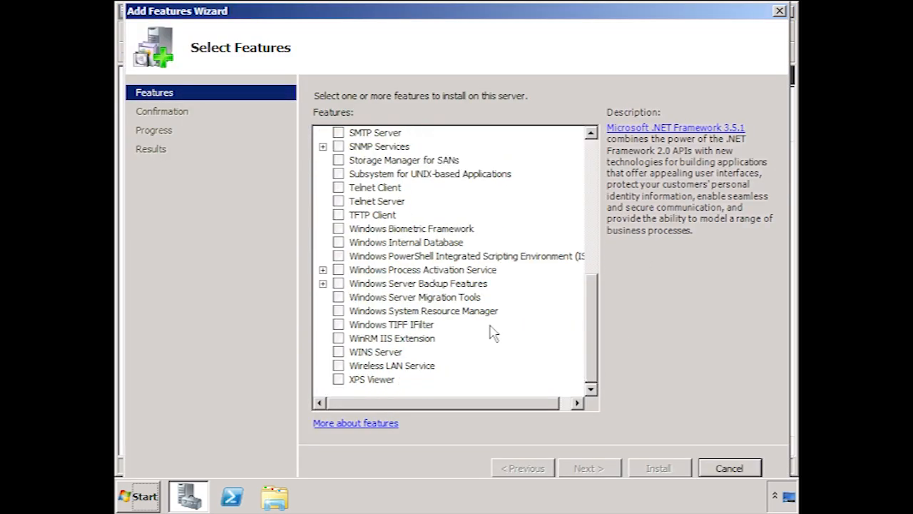
pyautogui.click(323, 283)
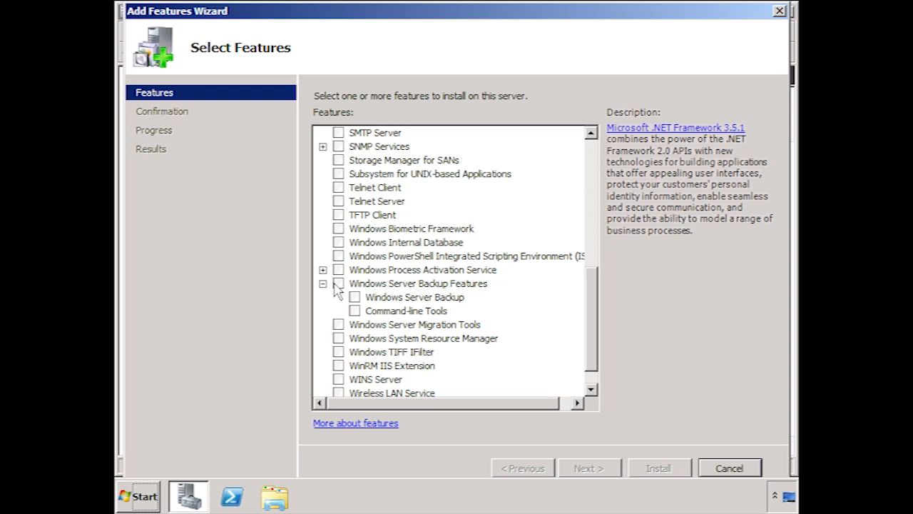
pyautogui.click(337, 283)
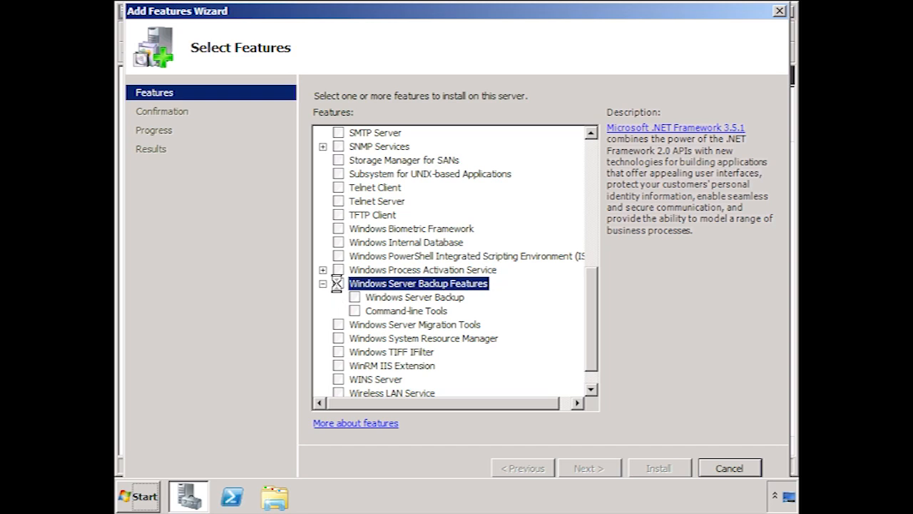
pyautogui.click(355, 310)
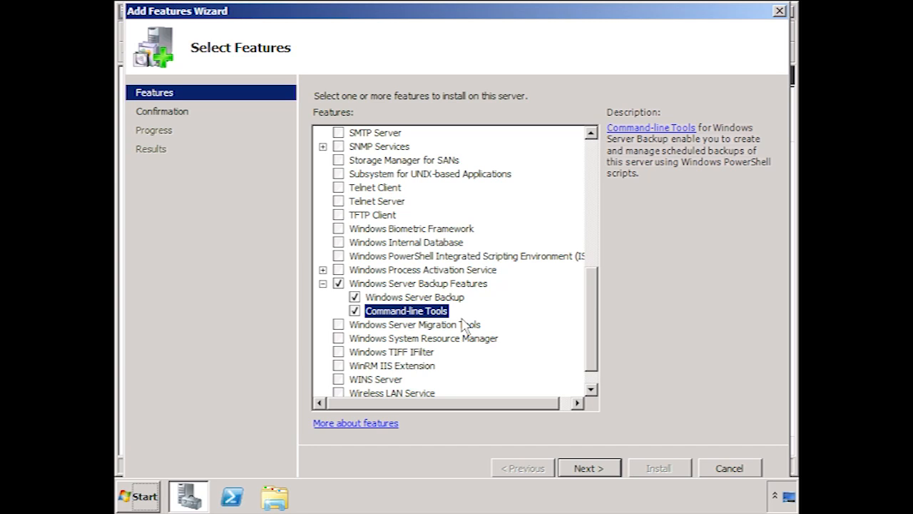
# Step: Install the selected backup features and close Server Manager
pyautogui.click(618, 471)
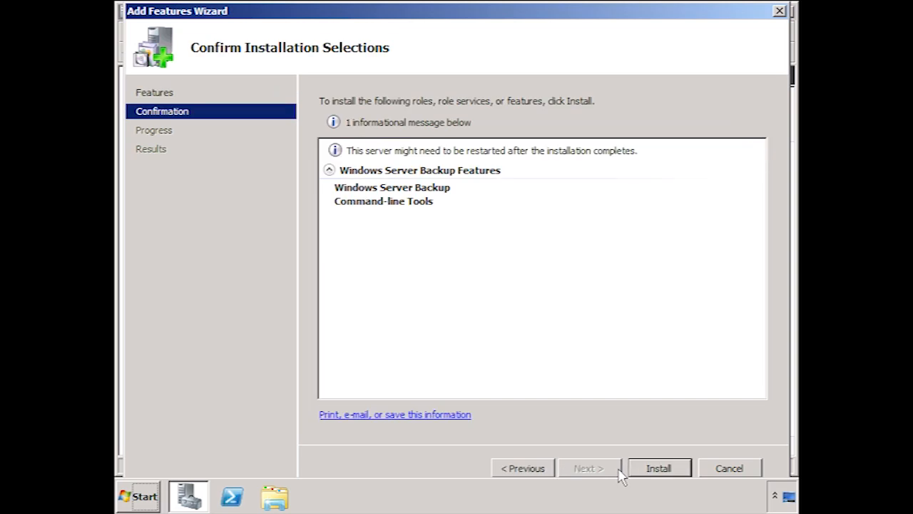
pyautogui.click(687, 468)
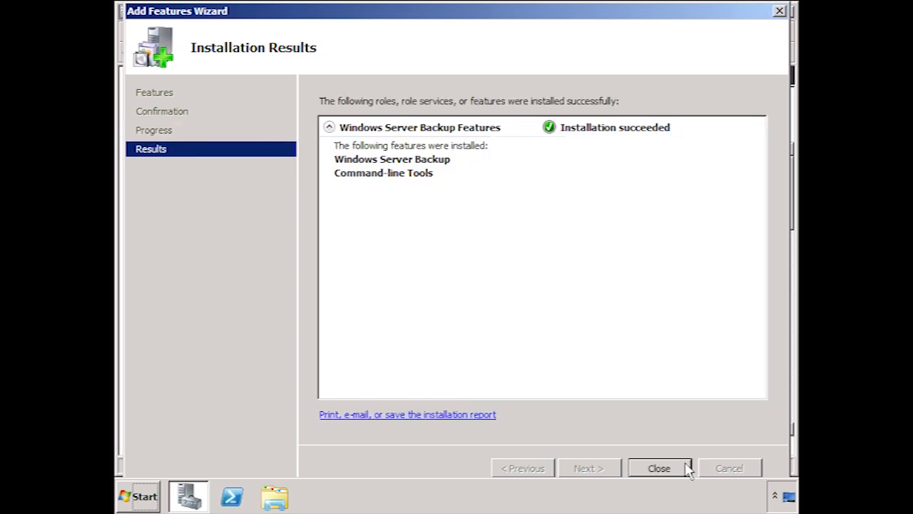
pyautogui.click(660, 467)
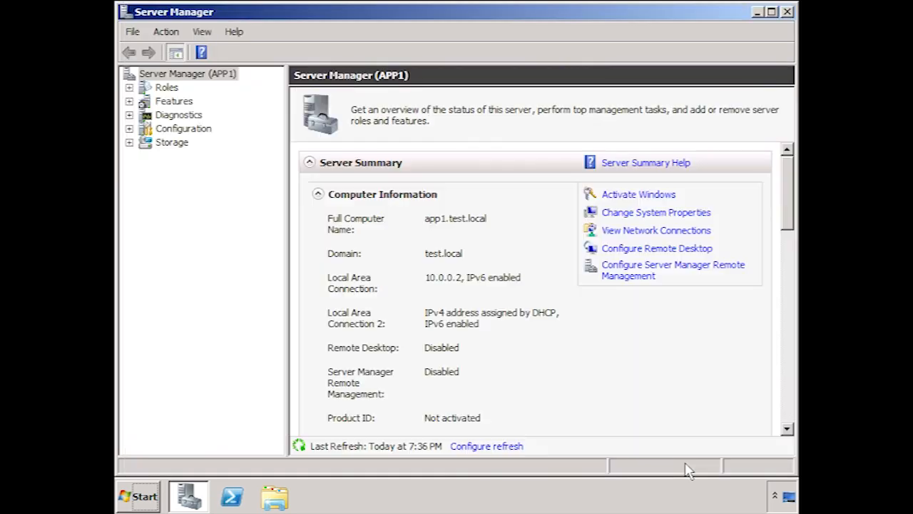
pyautogui.click(787, 12)
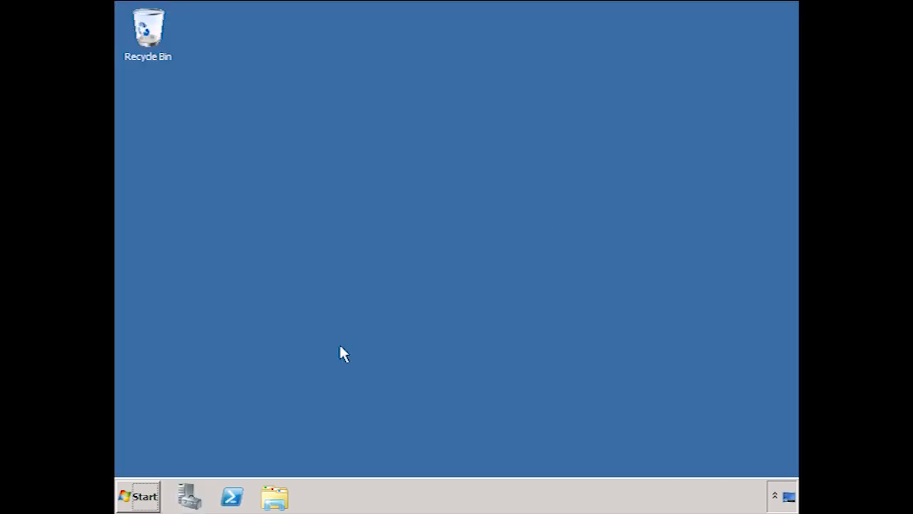
# Step: Launch Windows Server Backup from Administrative Tools and begin a Backup Once
pyautogui.click(140, 499)
pyautogui.moveTo(368, 356)
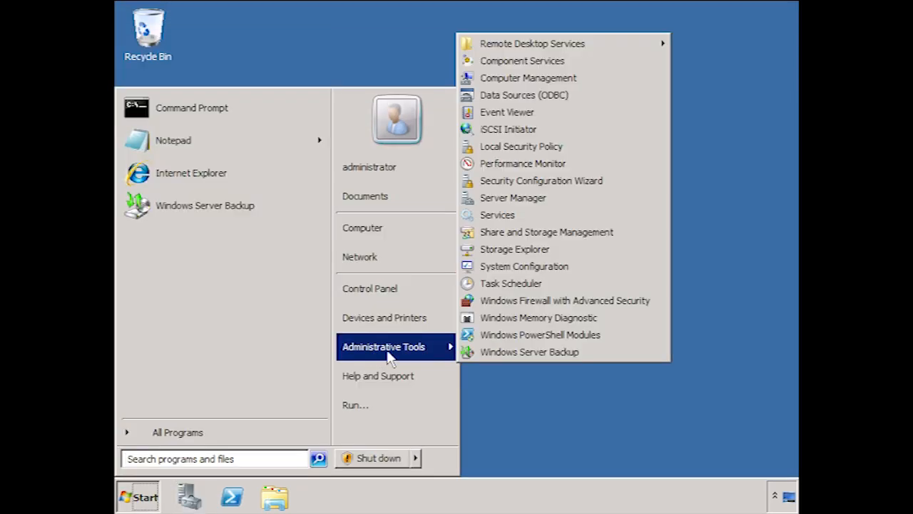
pyautogui.click(623, 355)
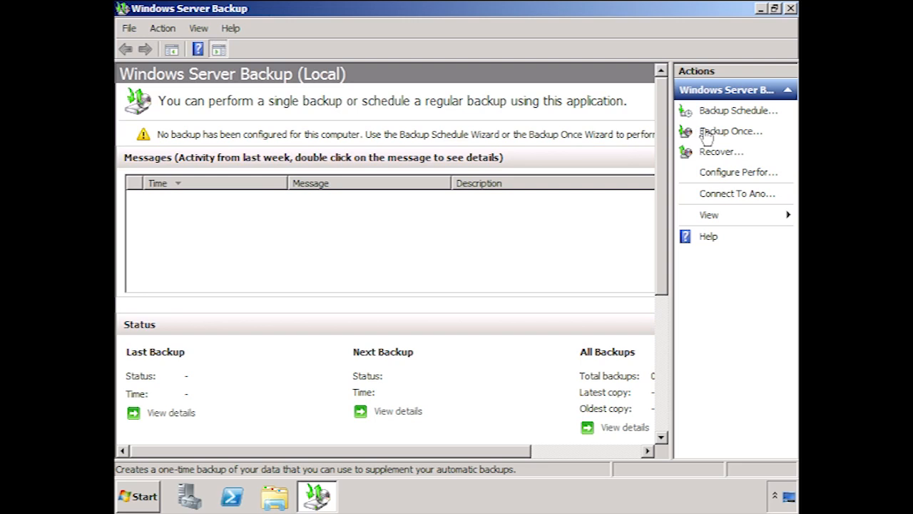
pyautogui.click(752, 132)
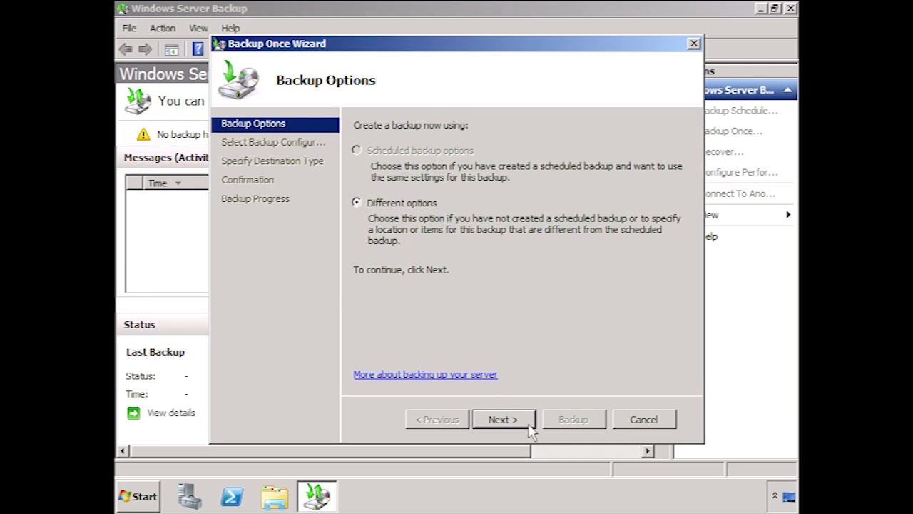
# Step: Set the one-time backup to Different options with a Custom configuration
pyautogui.click(503, 419)
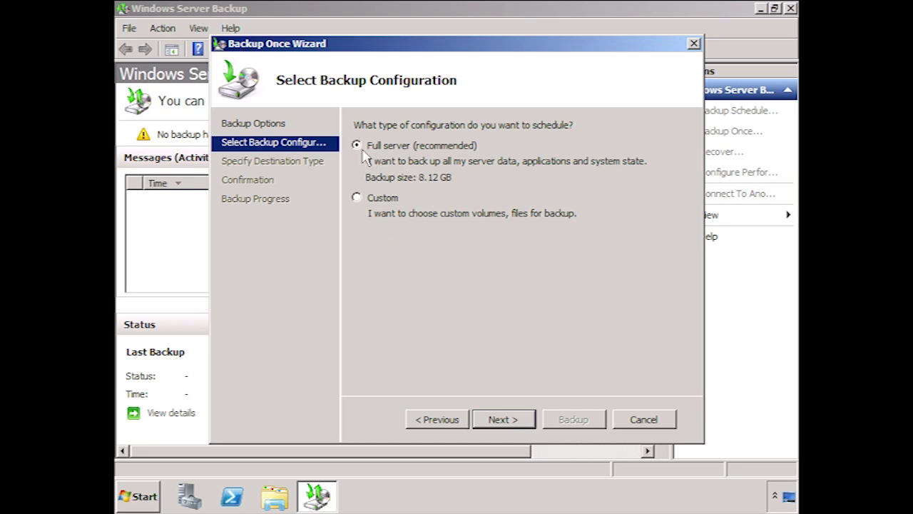
pyautogui.click(357, 199)
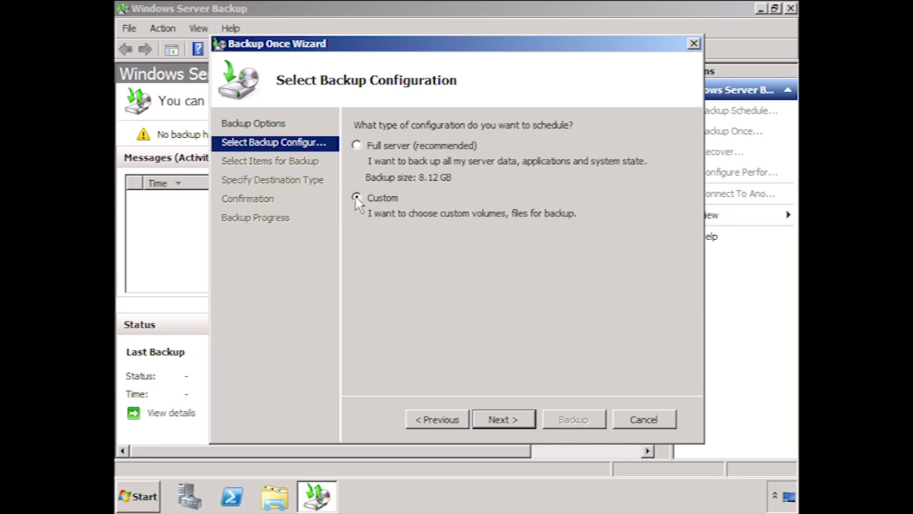
pyautogui.click(521, 421)
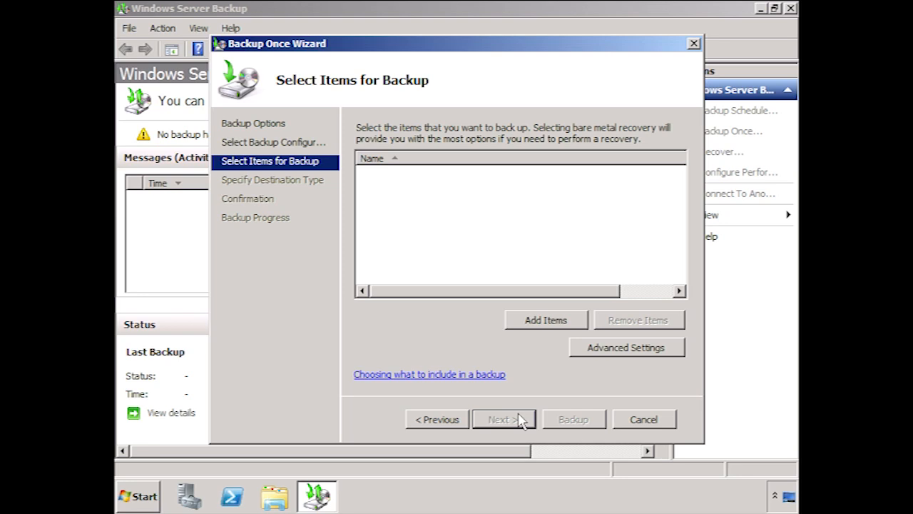
pyautogui.click(582, 318)
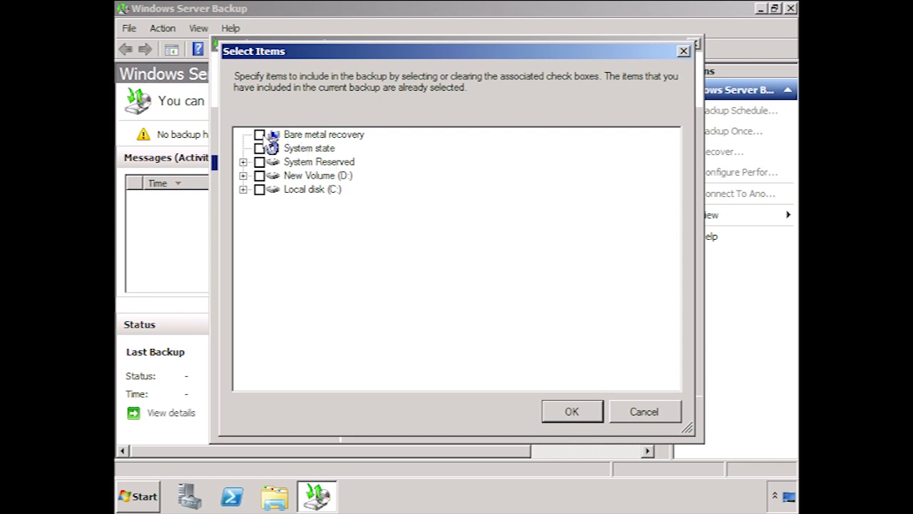
# Step: Add Bare metal recovery, with System state, System Reserved and C:, to the backup items
pyautogui.click(261, 135)
pyautogui.click(243, 189)
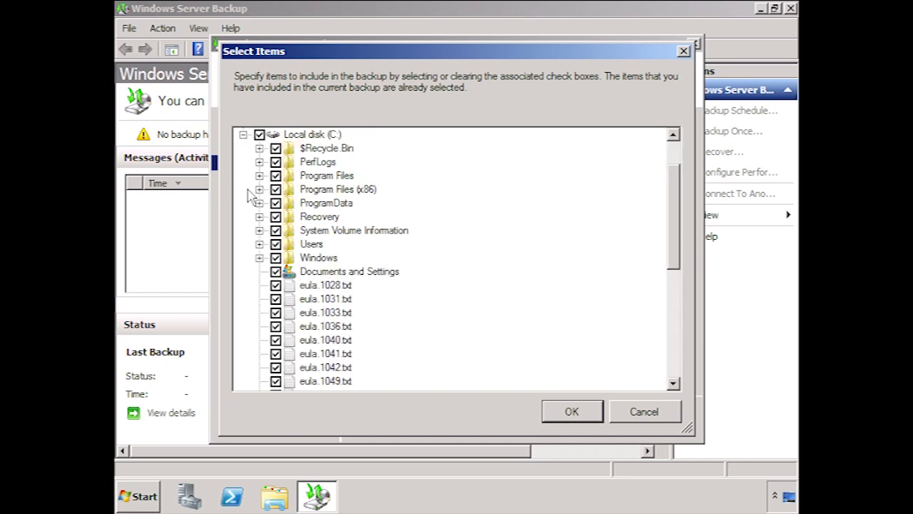
pyautogui.click(589, 413)
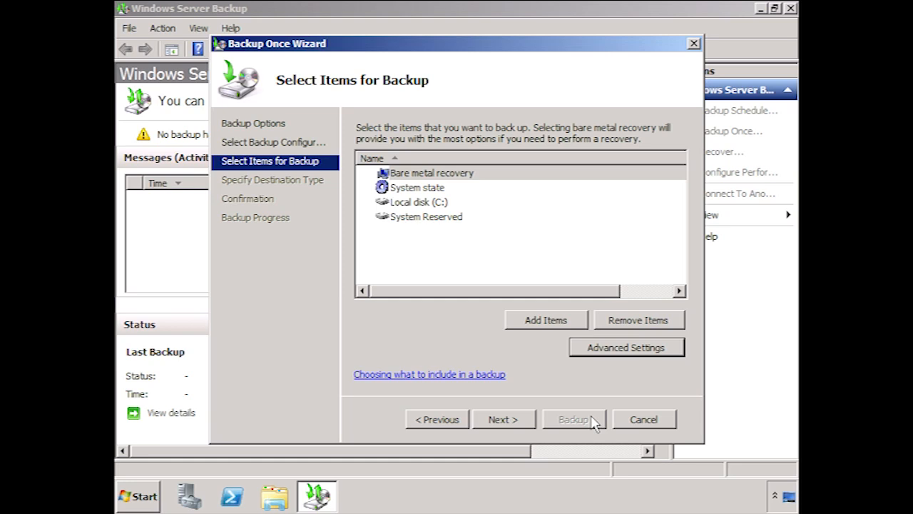
pyautogui.click(521, 426)
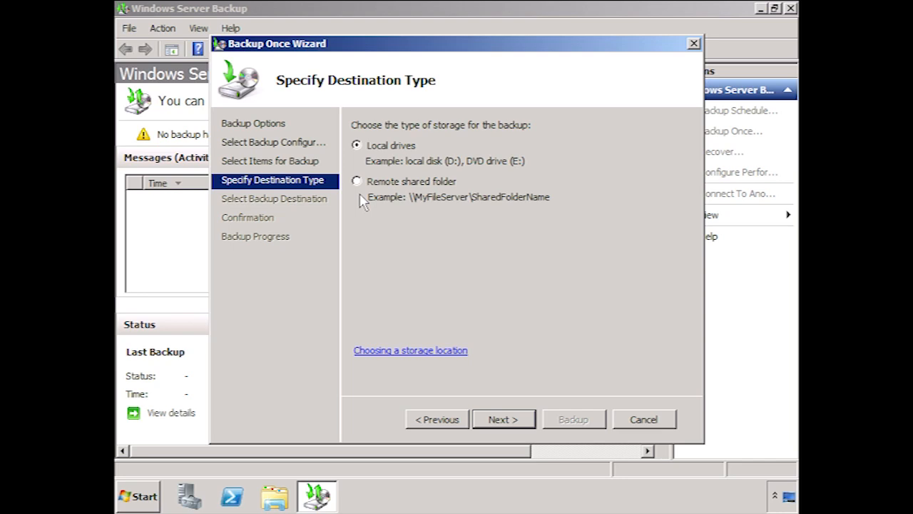
# Step: Target local drive New Volume (D:) and start the one-time backup
pyautogui.click(526, 422)
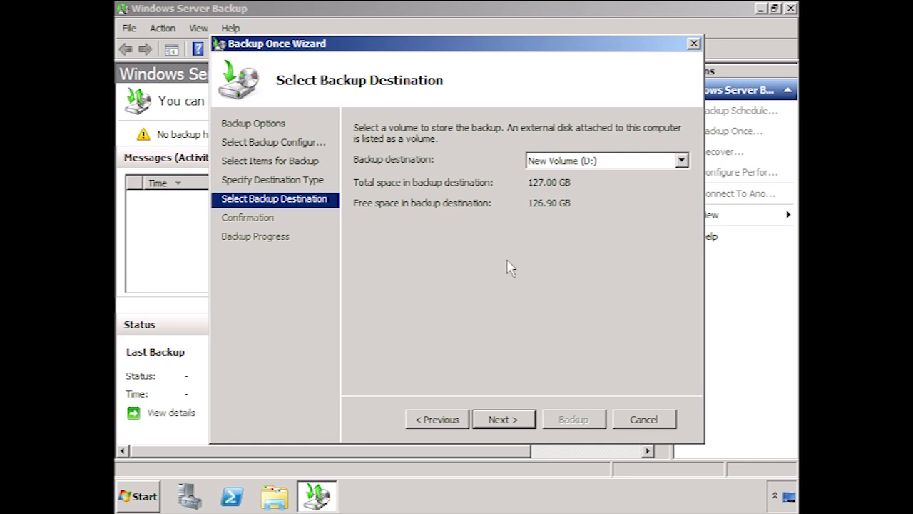
pyautogui.click(529, 423)
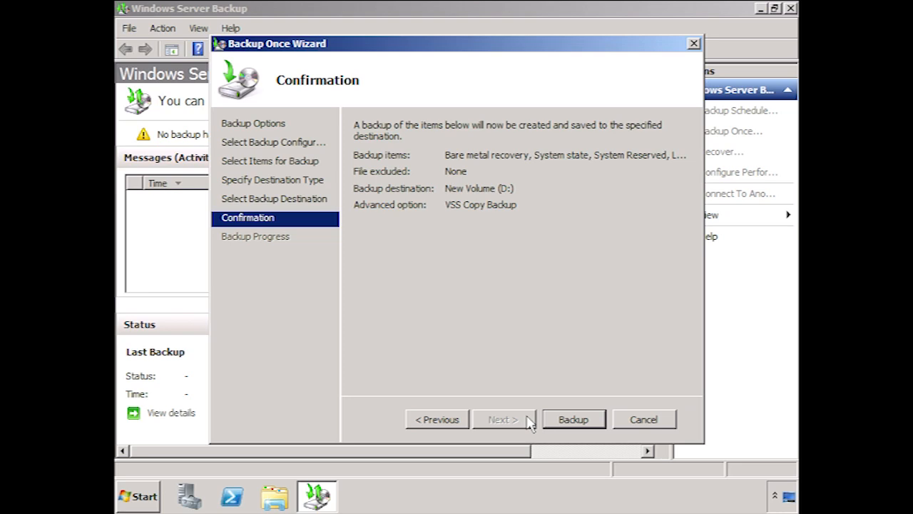
pyautogui.click(595, 422)
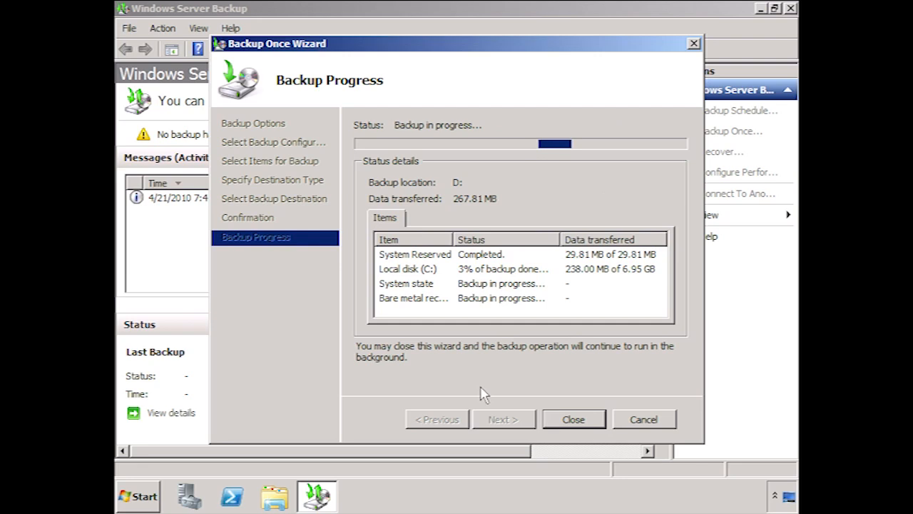
pyautogui.click(599, 420)
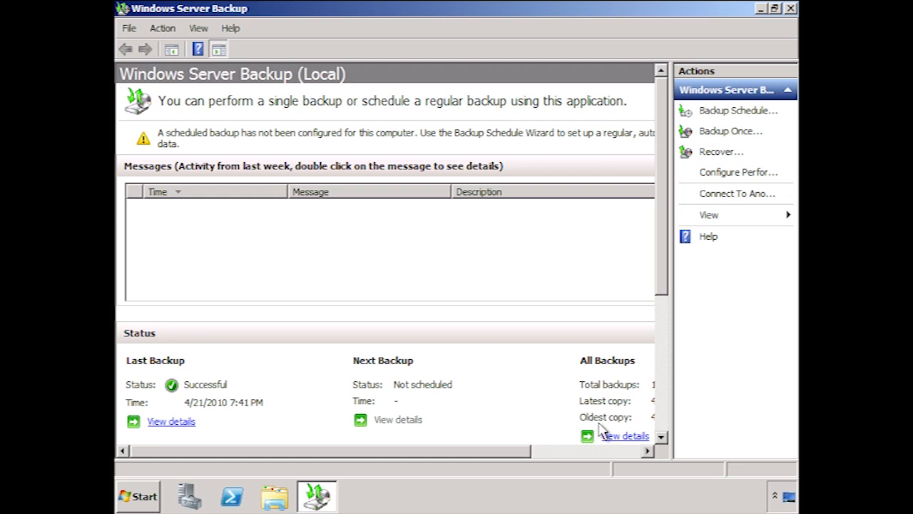
pyautogui.click(273, 495)
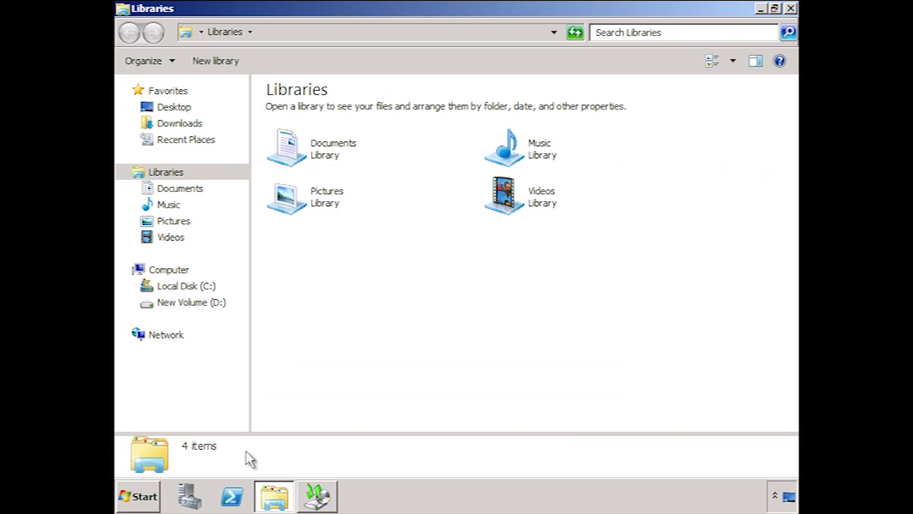
# Step: Browse D:\WindowsImageBackup\app1 and open its Catalog folder
pyautogui.click(184, 304)
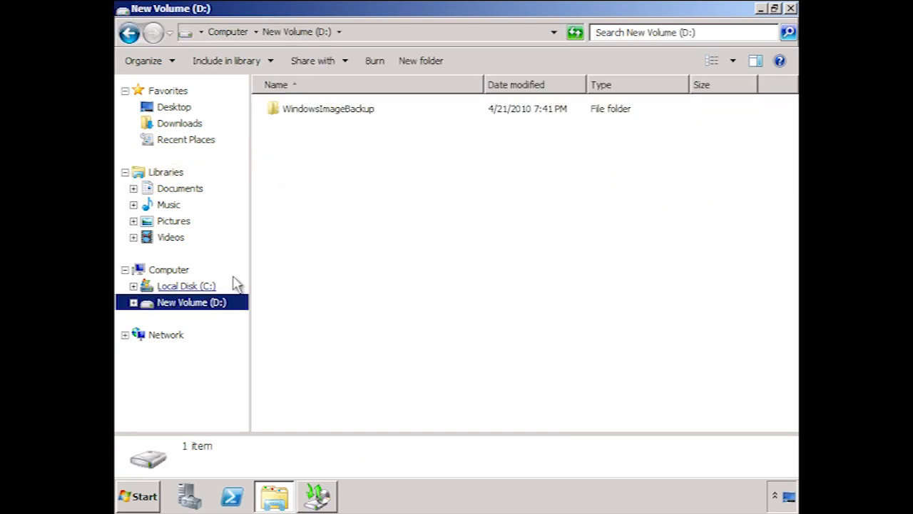
pyautogui.doubleClick(339, 111)
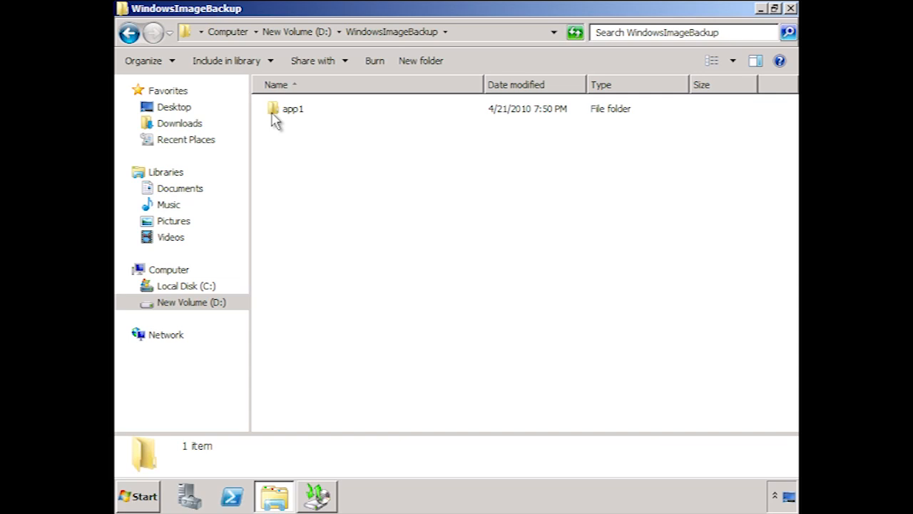
pyautogui.doubleClick(273, 114)
pyautogui.click(277, 134)
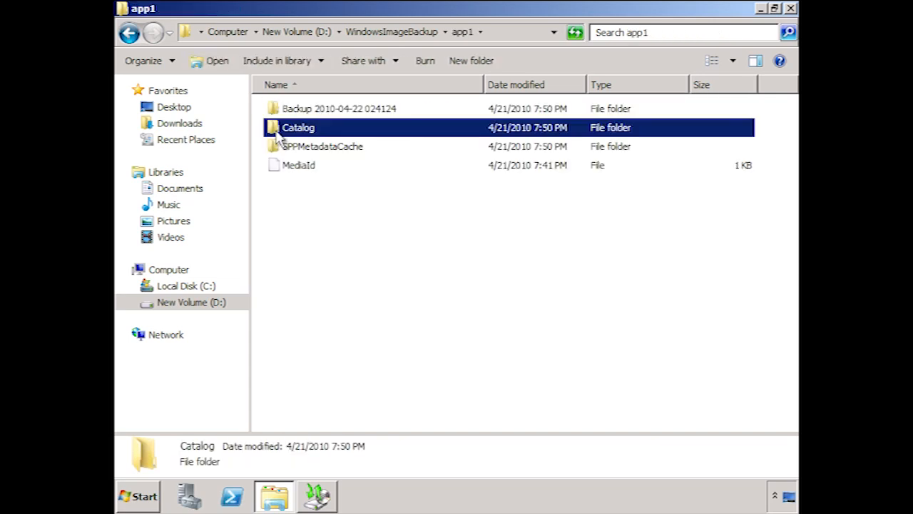
pyautogui.doubleClick(276, 134)
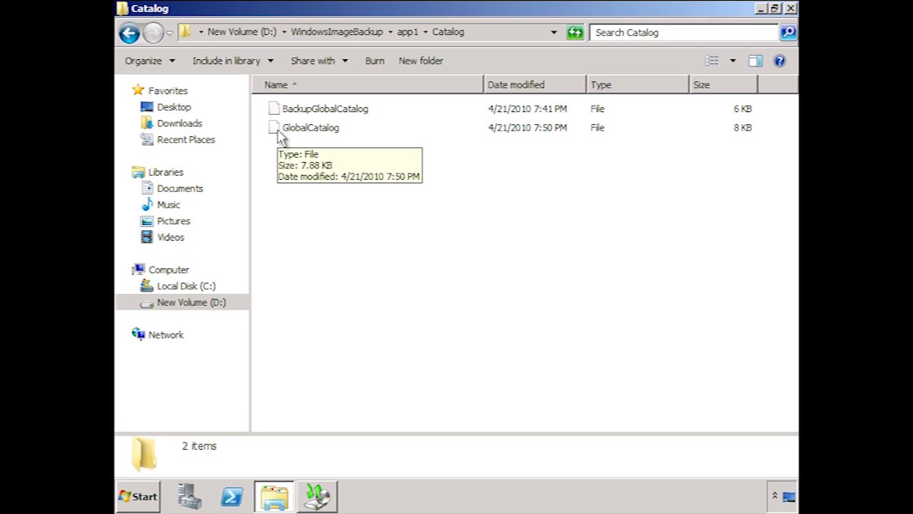
pyautogui.click(129, 34)
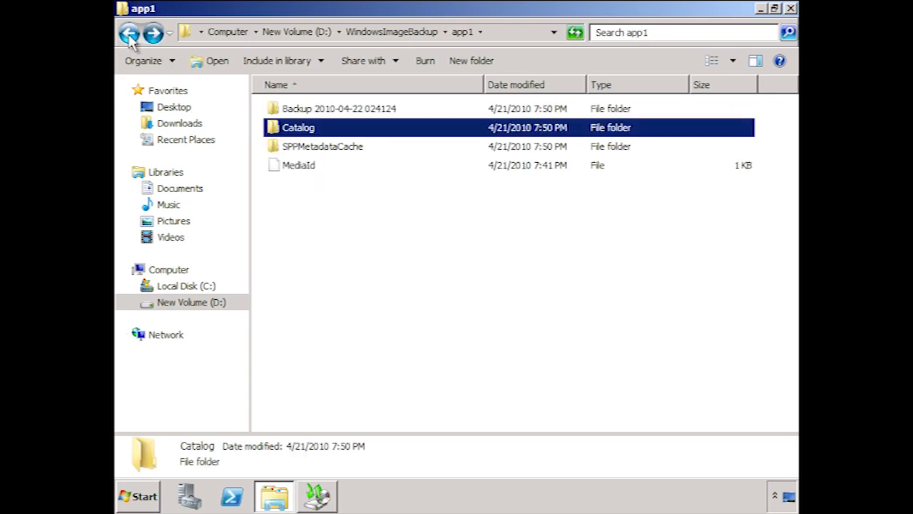
pyautogui.click(282, 111)
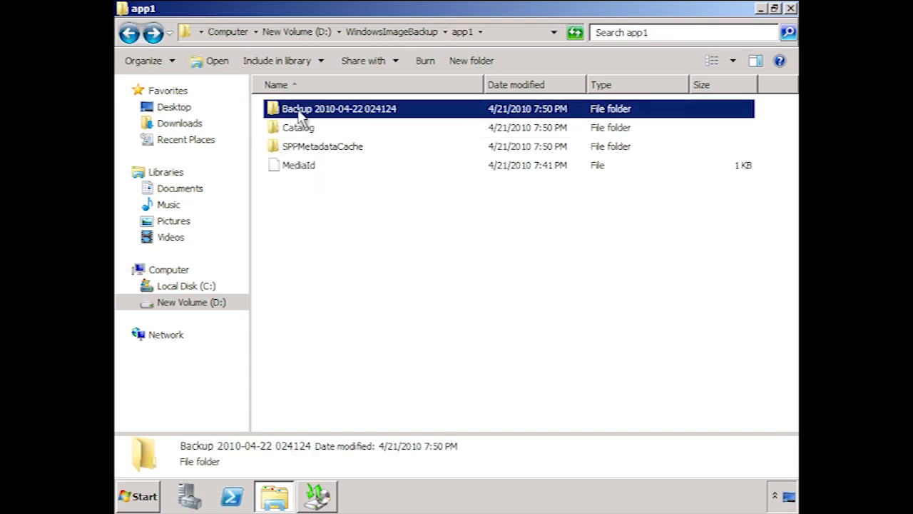
pyautogui.doubleClick(397, 111)
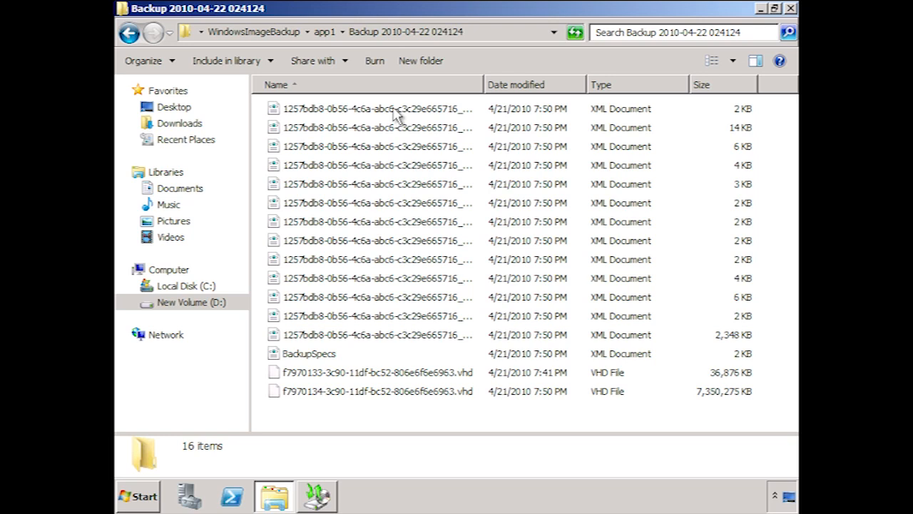
pyautogui.click(303, 391)
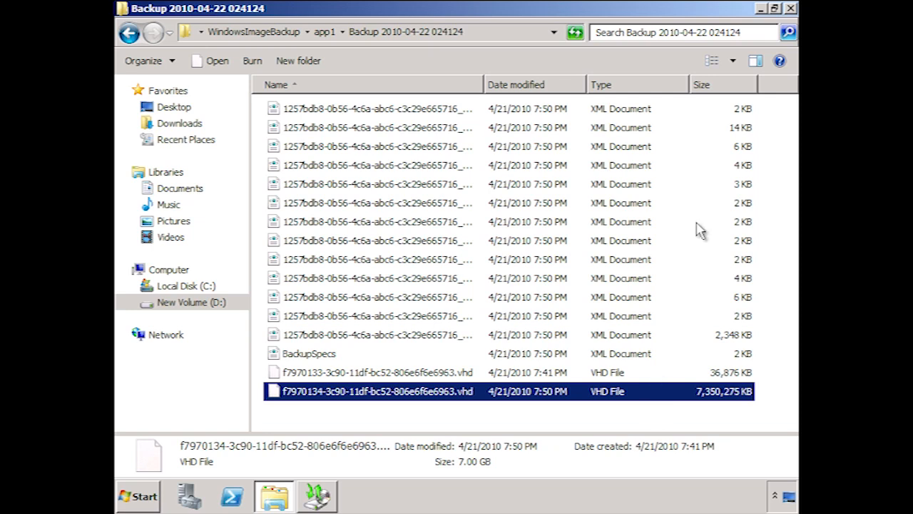
pyautogui.click(790, 10)
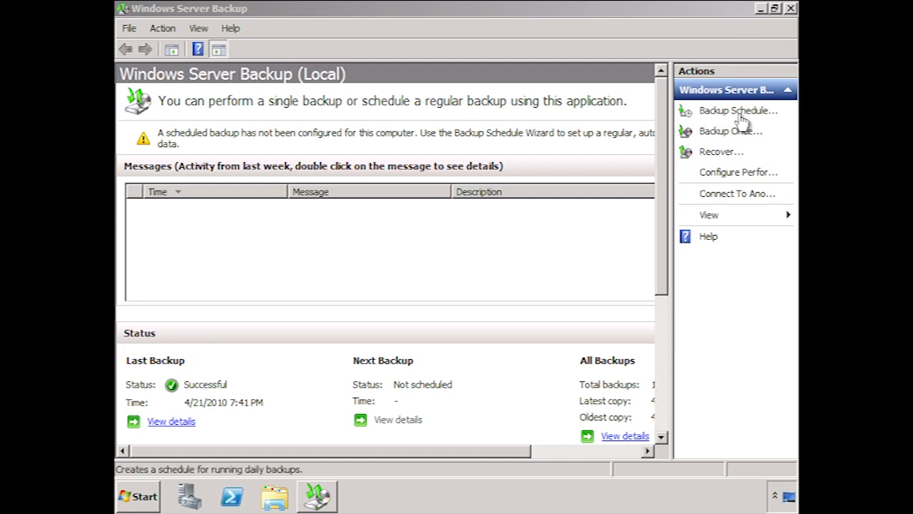
# Step: Start a backup schedule and keep the Full server (17.23 GB) configuration
pyautogui.click(770, 115)
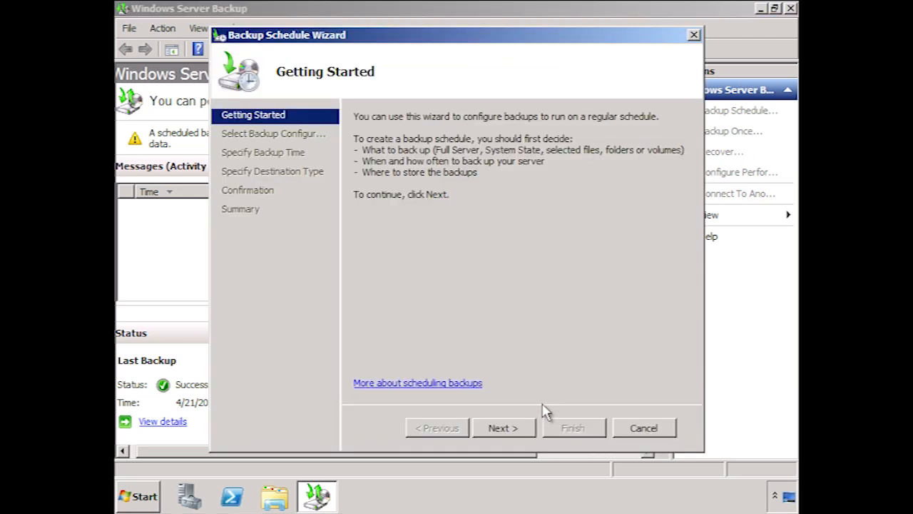
pyautogui.click(526, 433)
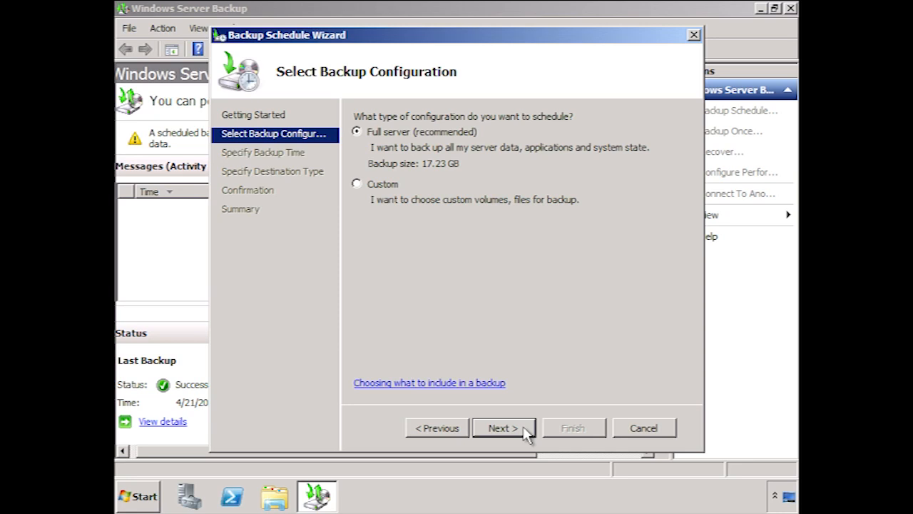
pyautogui.click(528, 433)
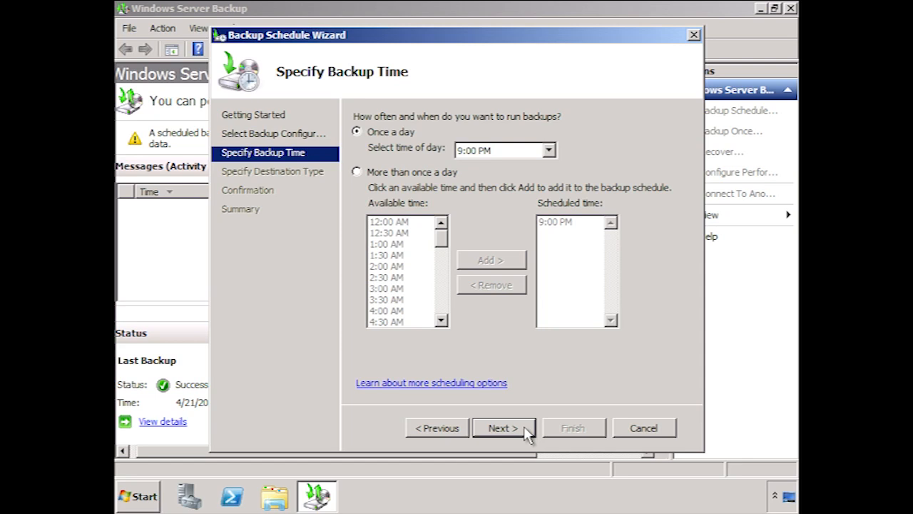
# Step: Schedule backups more than once a day at 12:00 AM, 12:00 PM and 9:00 PM
pyautogui.click(361, 178)
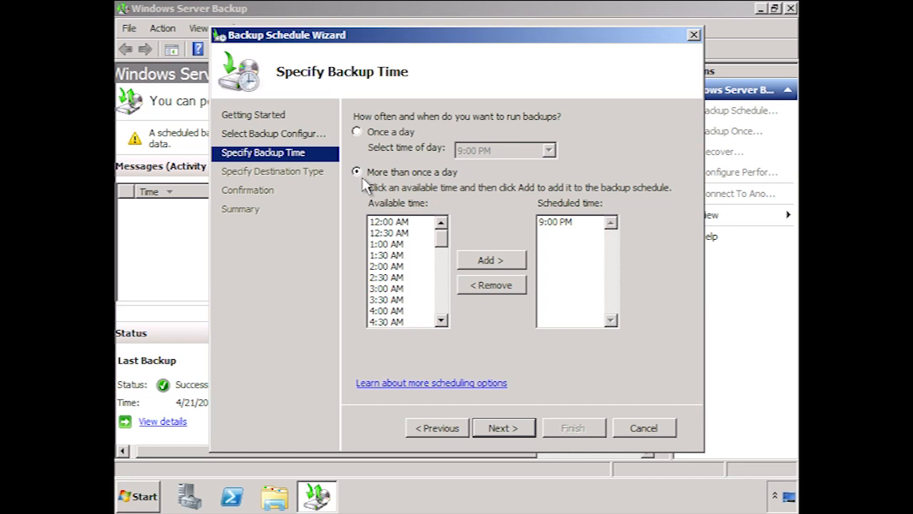
pyautogui.click(396, 223)
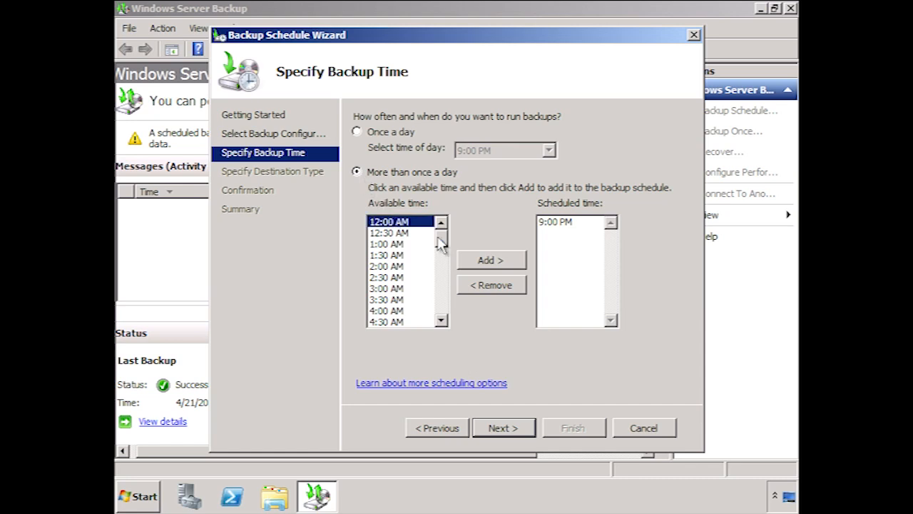
pyautogui.click(492, 260)
pyautogui.moveTo(443, 243); pyautogui.dragTo(442, 271)
pyautogui.click(405, 301)
pyautogui.click(404, 288)
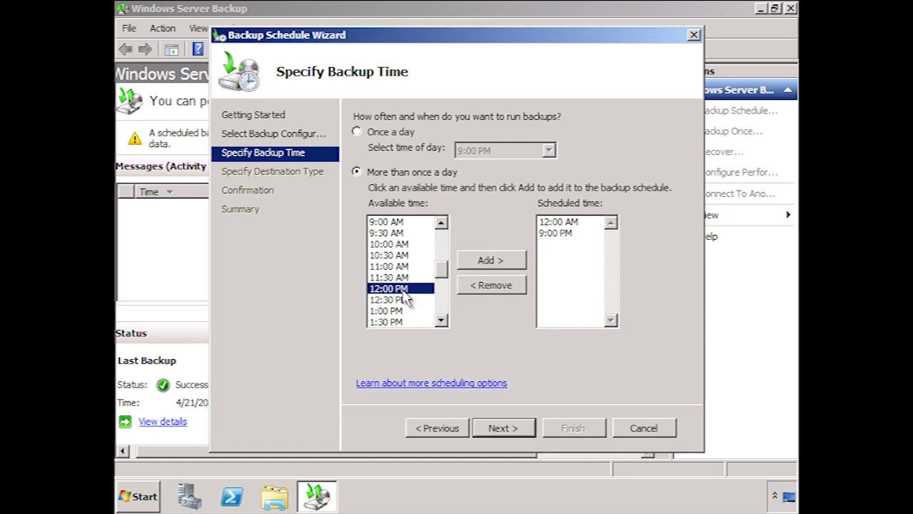
pyautogui.click(500, 264)
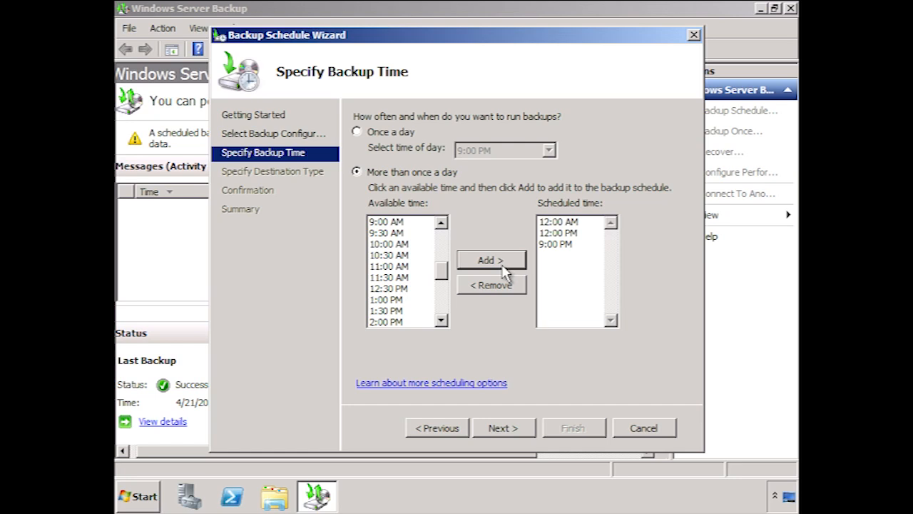
pyautogui.click(528, 428)
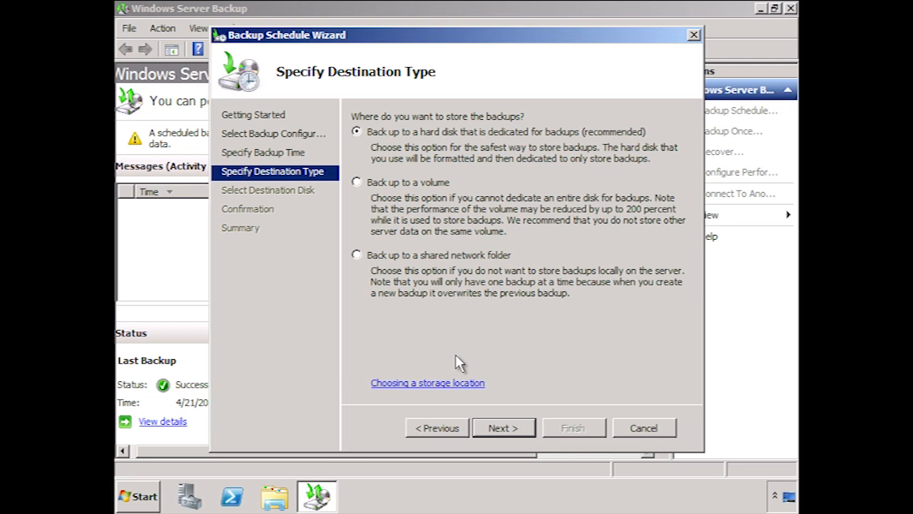
# Step: Choose Back up to a volume as the scheduled backup destination type
pyautogui.click(356, 182)
pyautogui.click(356, 254)
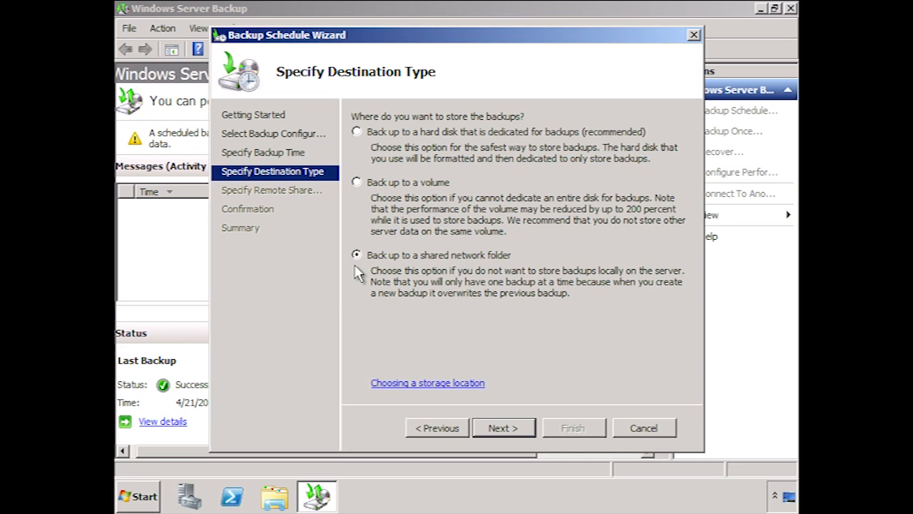
pyautogui.click(356, 182)
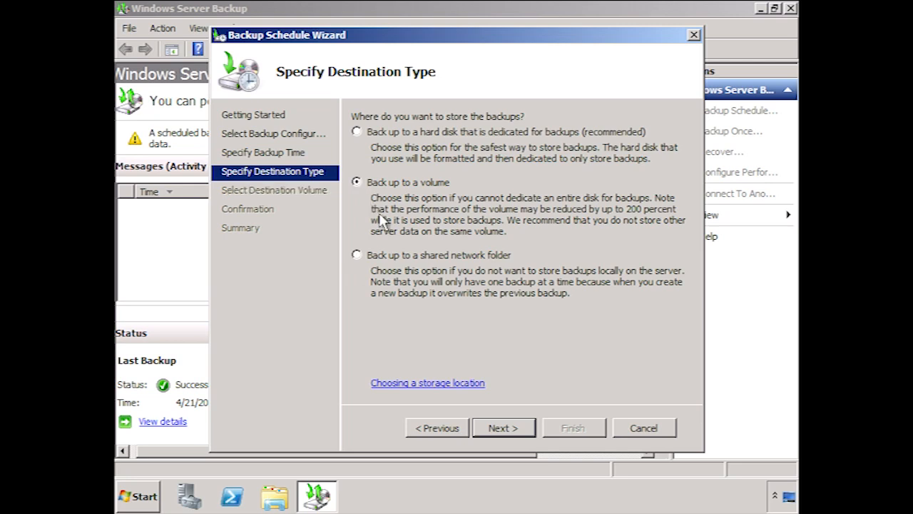
pyautogui.click(534, 435)
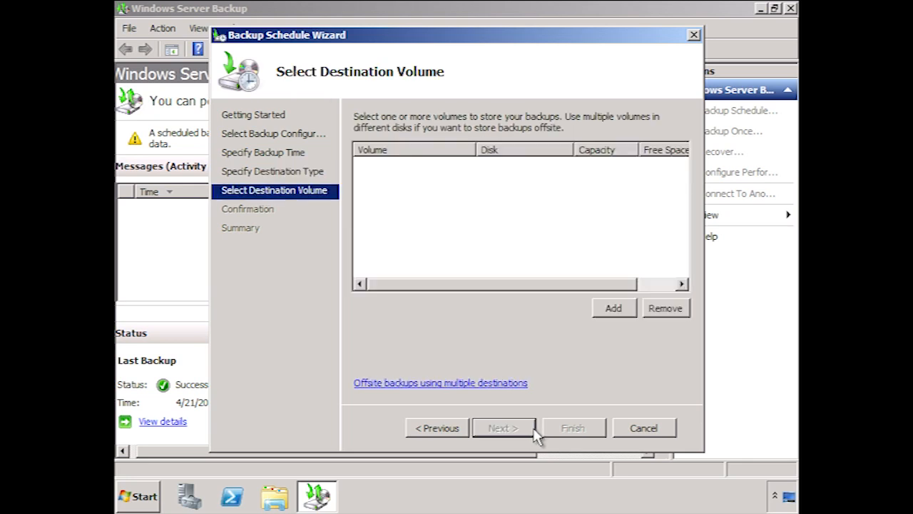
# Step: Add New Volume (D:) as the destination, accepting its exclusion from backed-up items
pyautogui.click(614, 308)
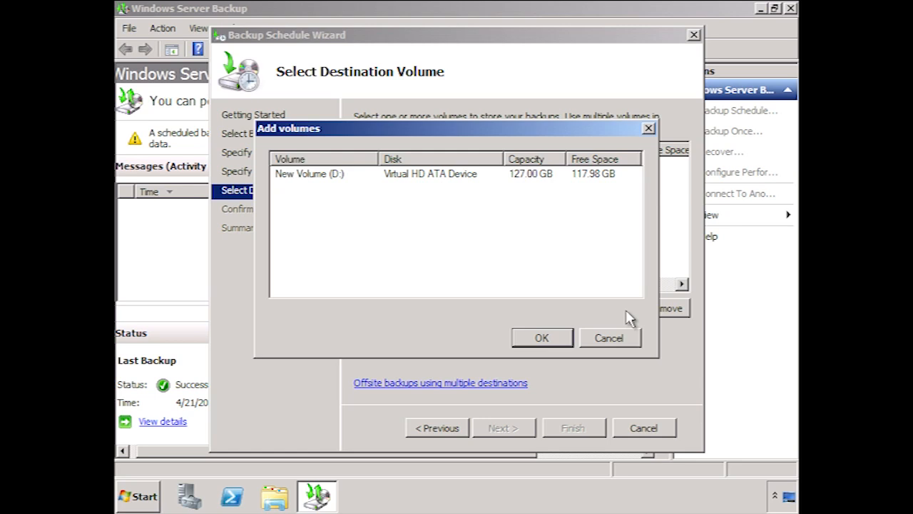
pyautogui.click(311, 180)
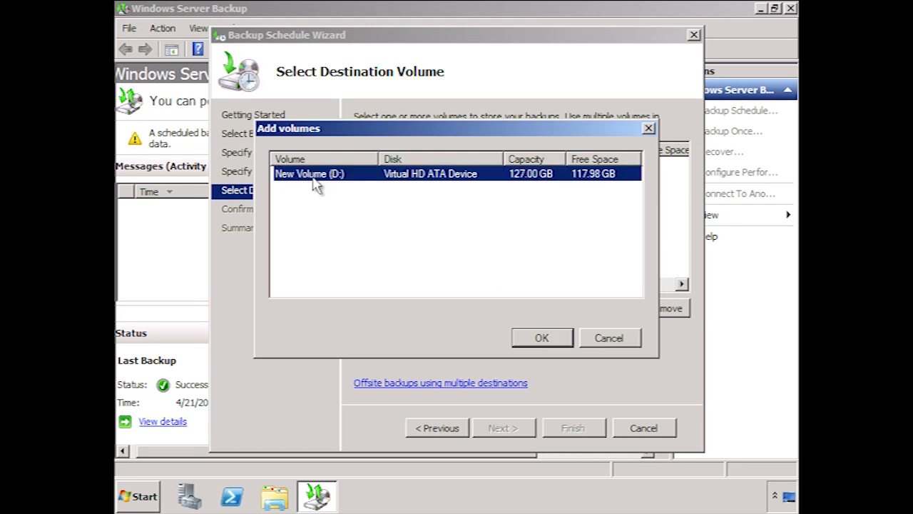
pyautogui.click(543, 338)
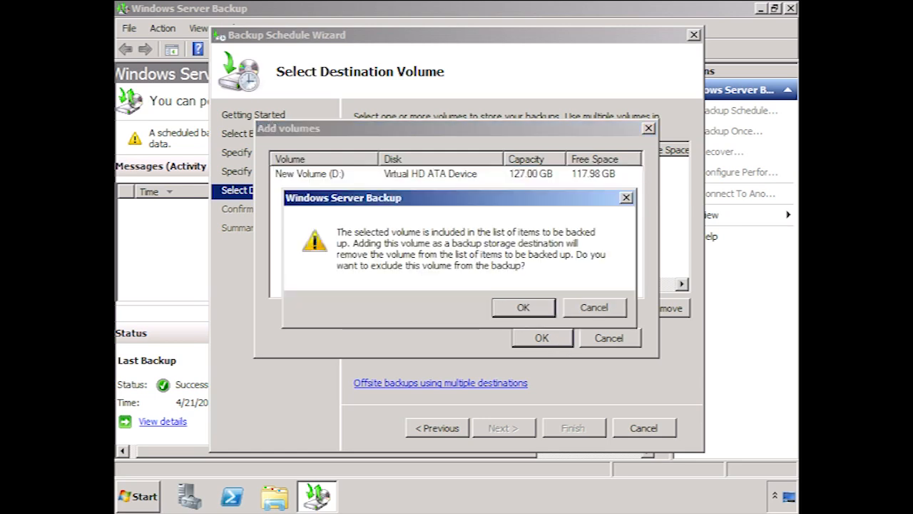
pyautogui.click(522, 310)
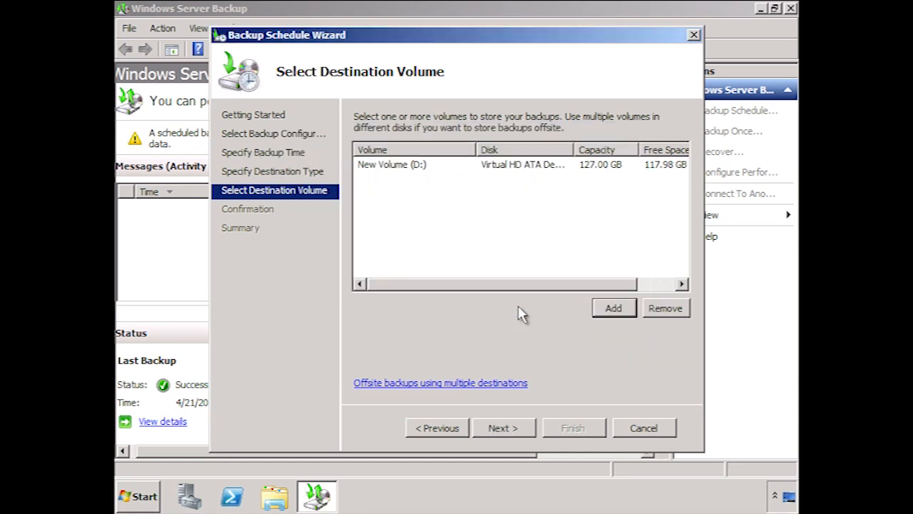
# Step: Confirm and create the backup schedule, then start the Recovery Wizard
pyautogui.click(526, 428)
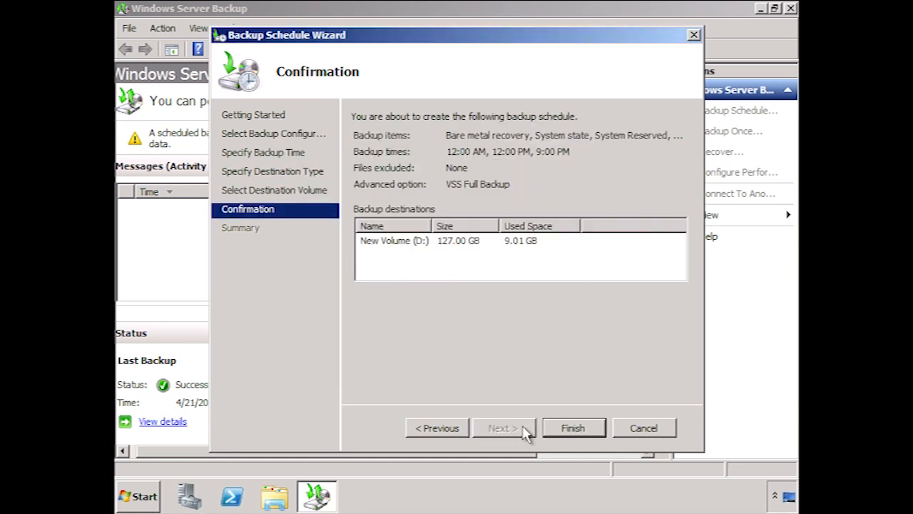
pyautogui.click(592, 428)
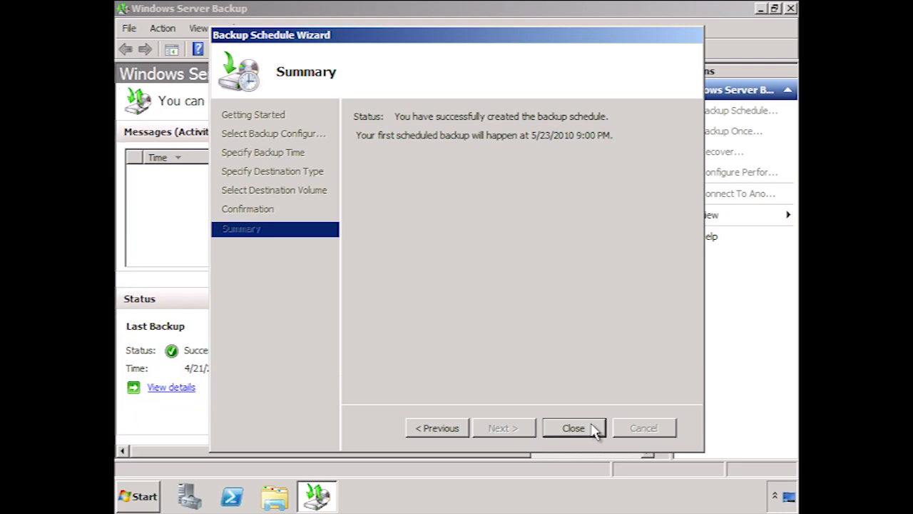
pyautogui.click(574, 428)
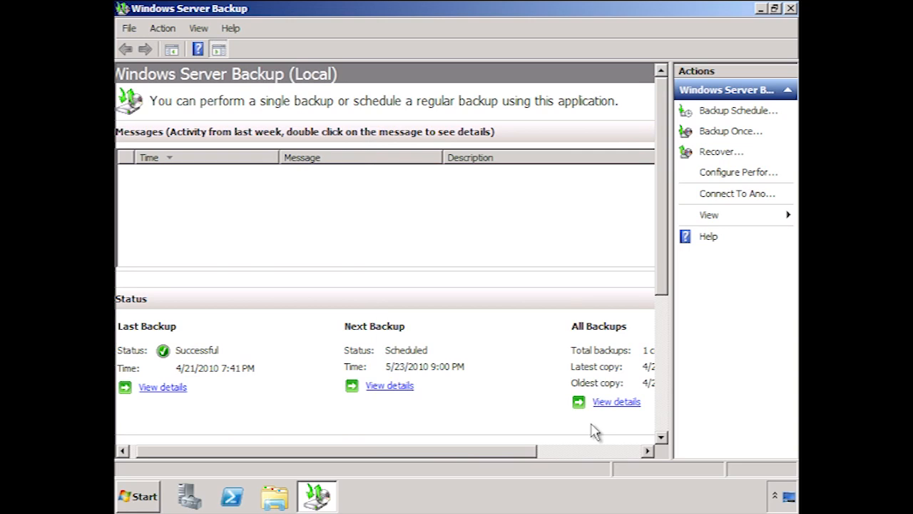
pyautogui.click(721, 152)
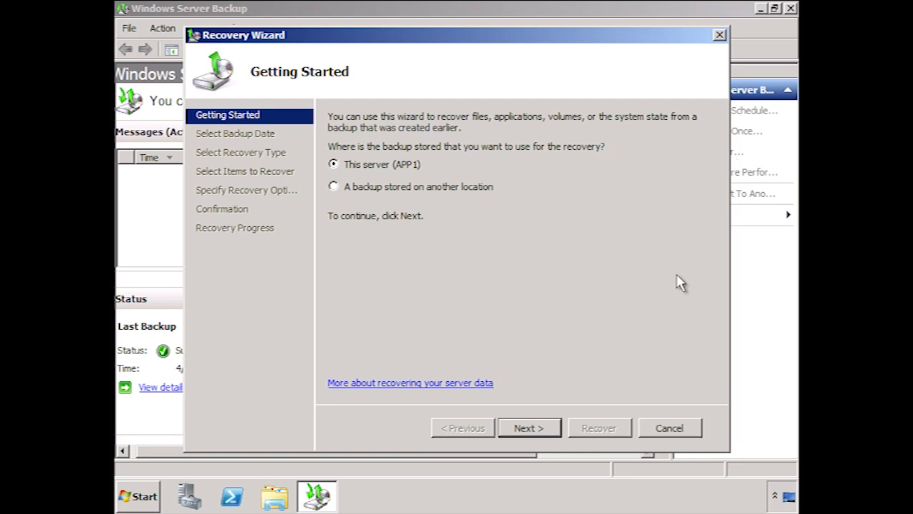
# Step: Recover from this server, using the 4/21/2010 7:41 PM backup
pyautogui.click(528, 428)
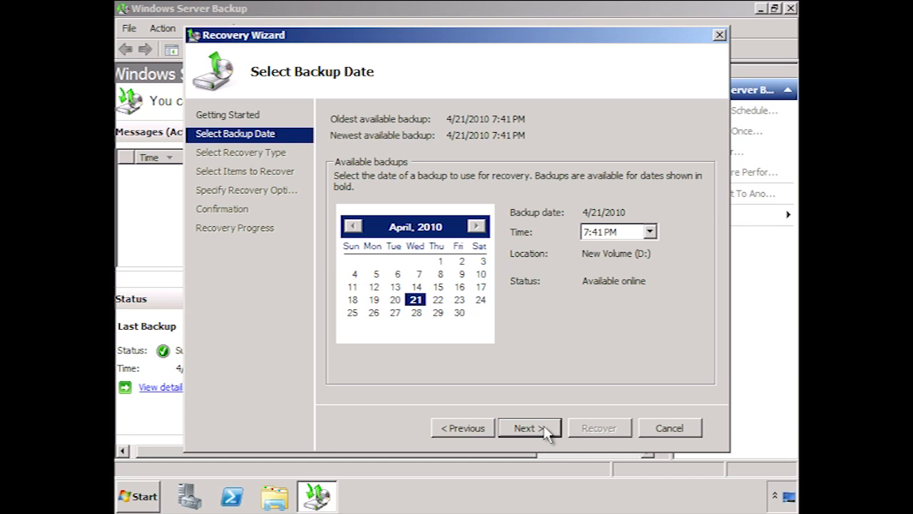
pyautogui.click(545, 434)
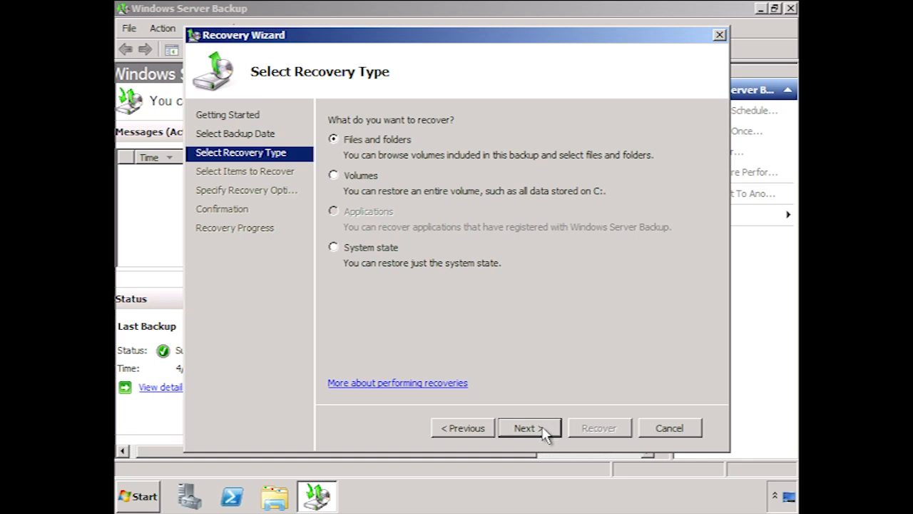
# Step: Choose Files and folders as the recovery type
pyautogui.click(335, 177)
pyautogui.click(335, 247)
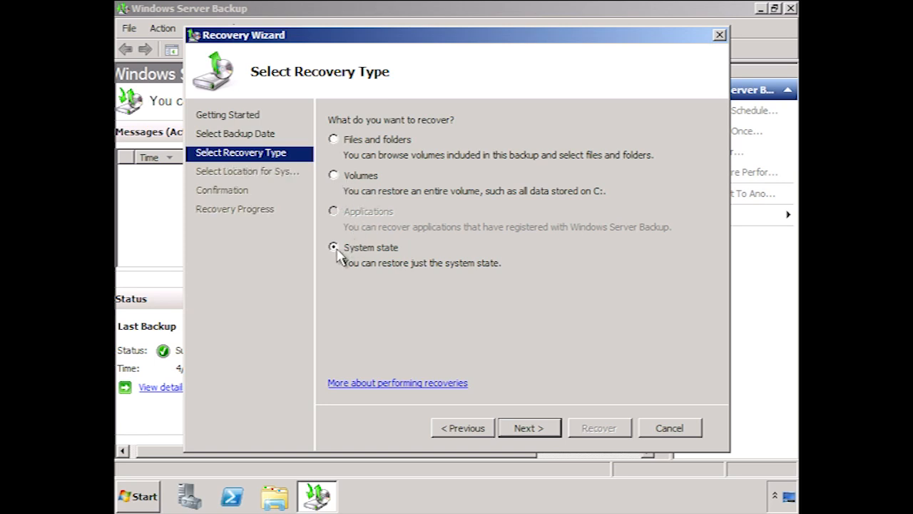
pyautogui.click(334, 139)
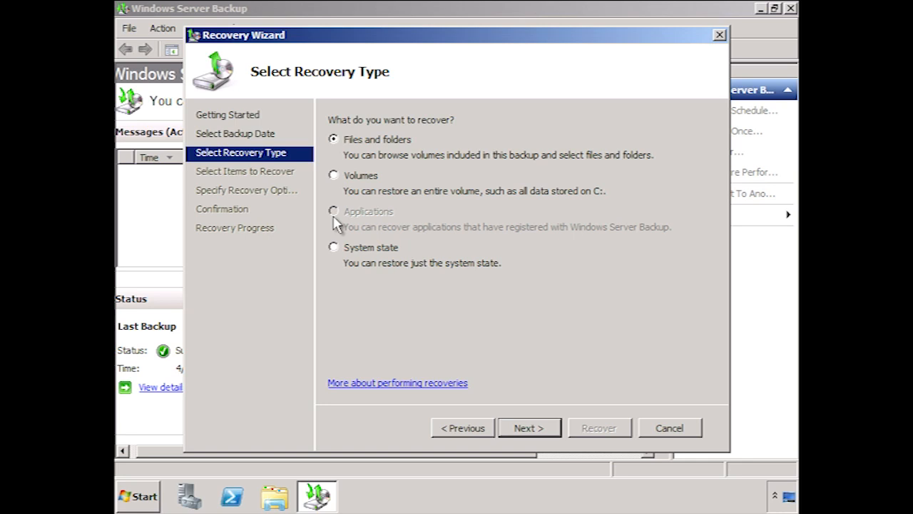
pyautogui.click(549, 435)
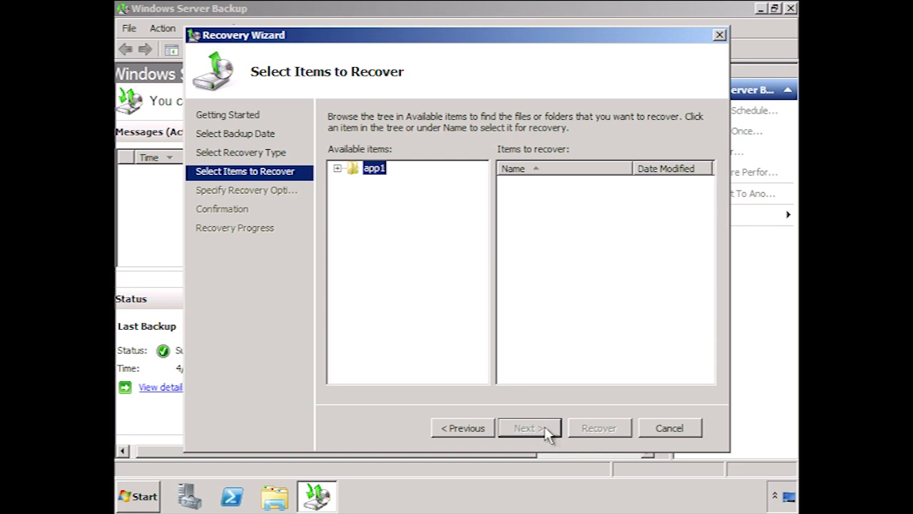
# Step: Select the administrator.TEST folder under app1 > Local disk (C:) > Users for recovery
pyautogui.click(337, 168)
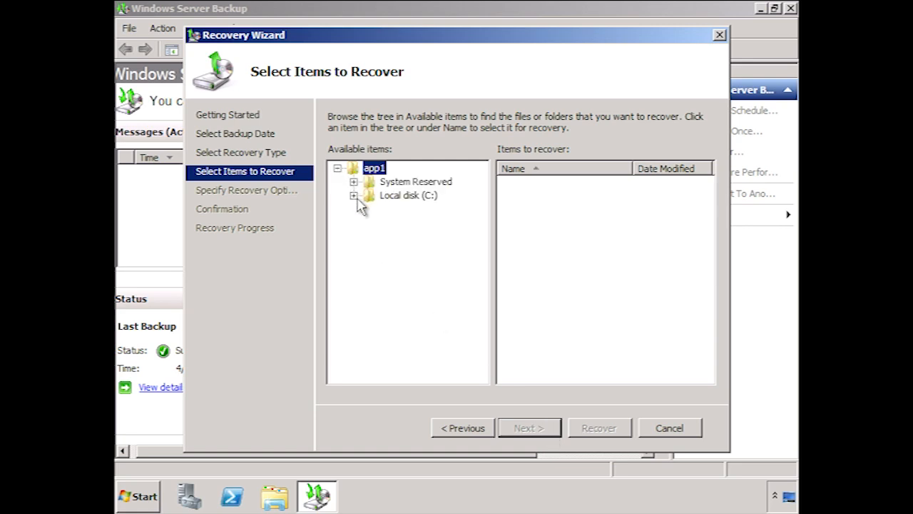
pyautogui.click(354, 194)
pyautogui.click(370, 304)
pyautogui.click(428, 334)
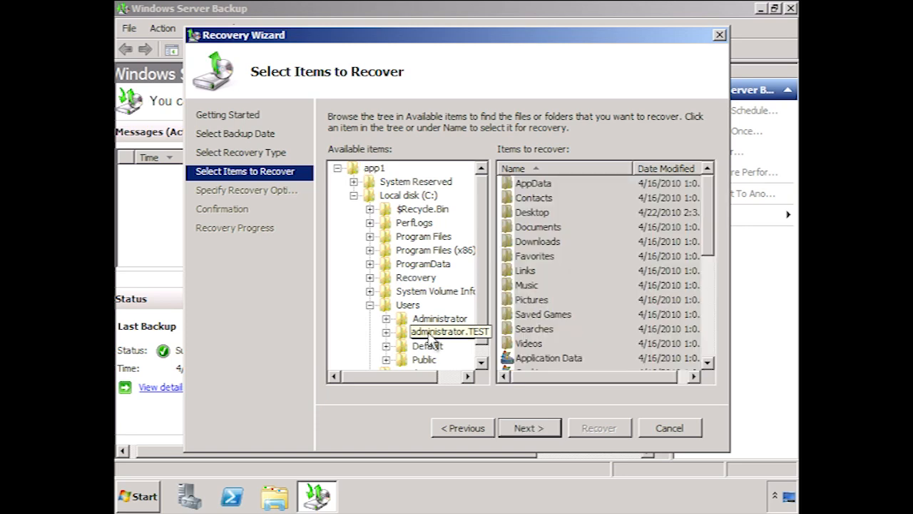
pyautogui.click(549, 428)
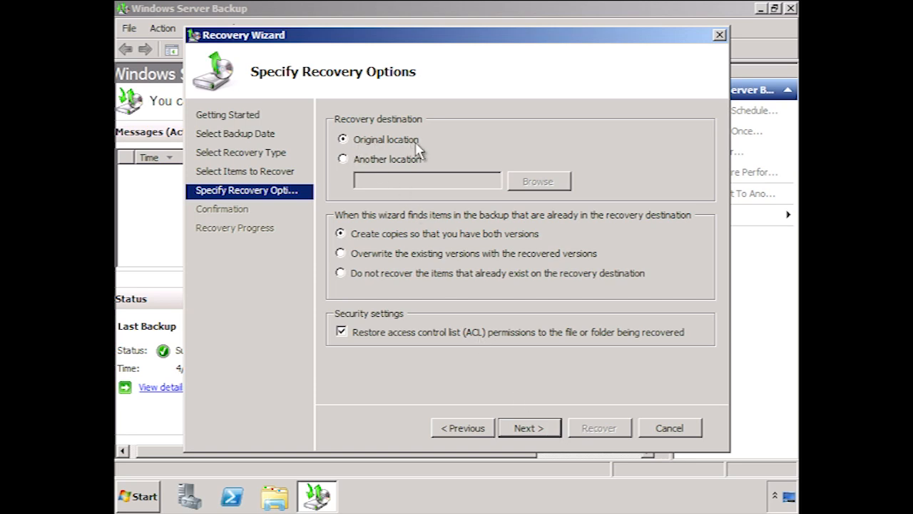
# Step: Set the recovery destination to a new desktop folder named 'Admin Profile'
pyautogui.click(342, 160)
pyautogui.click(538, 182)
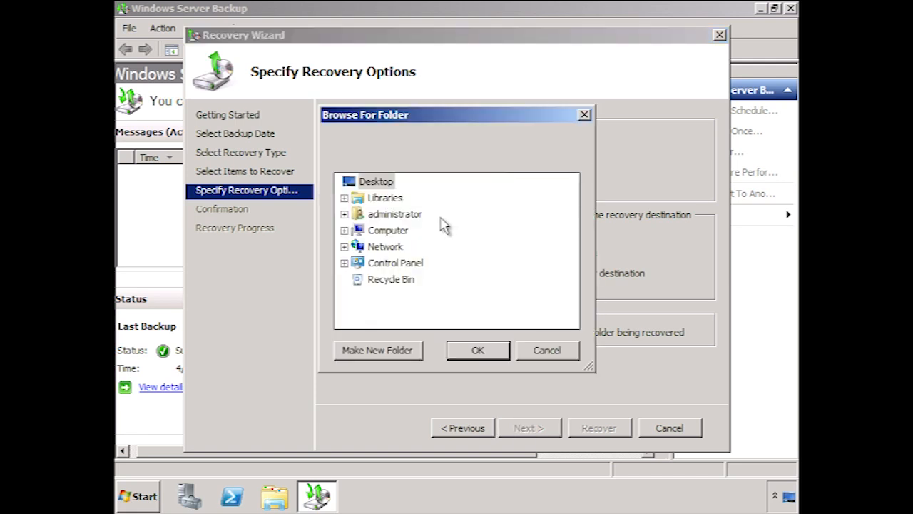
pyautogui.click(407, 350)
pyautogui.write('Admin Profile')
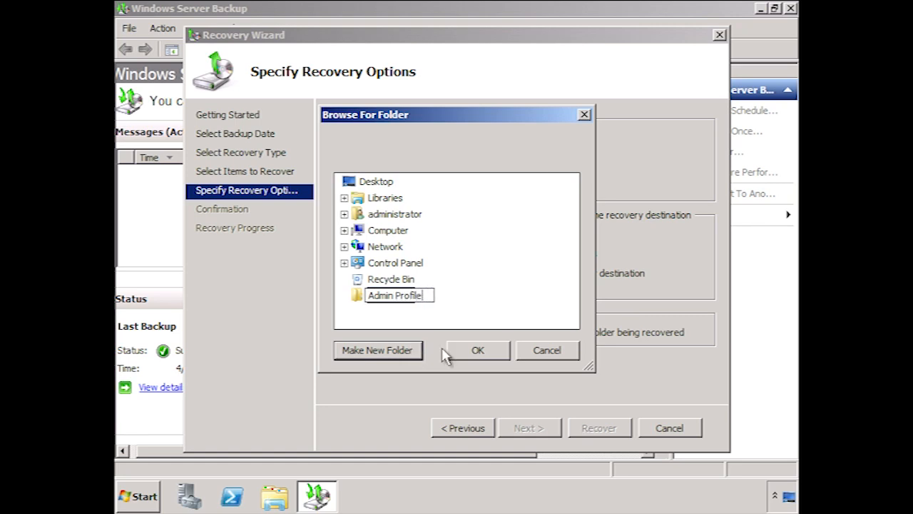
pyautogui.click(482, 351)
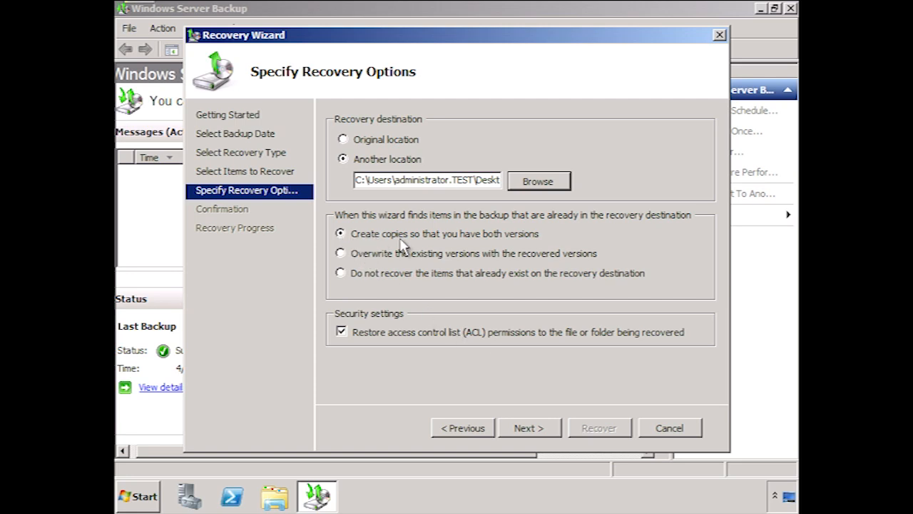
# Step: Skip items that already exist at the destination and start the recovery
pyautogui.click(341, 251)
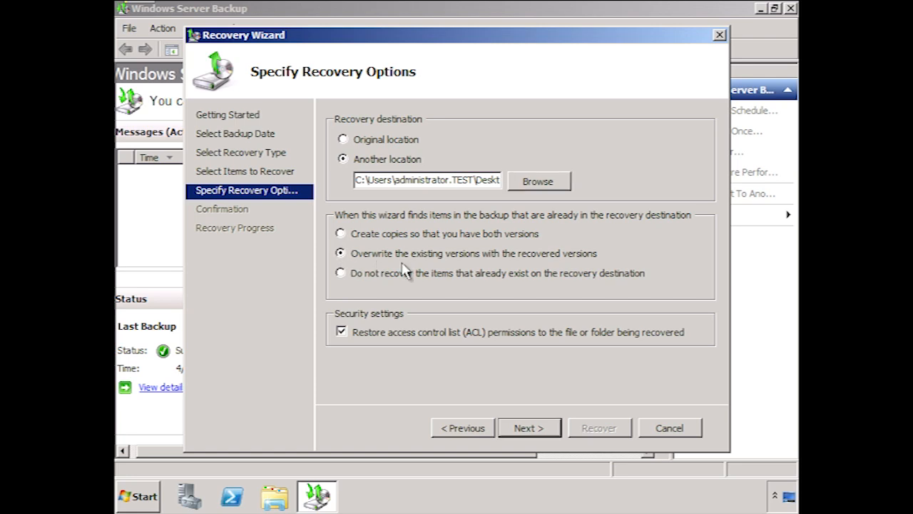
pyautogui.click(341, 272)
pyautogui.click(555, 431)
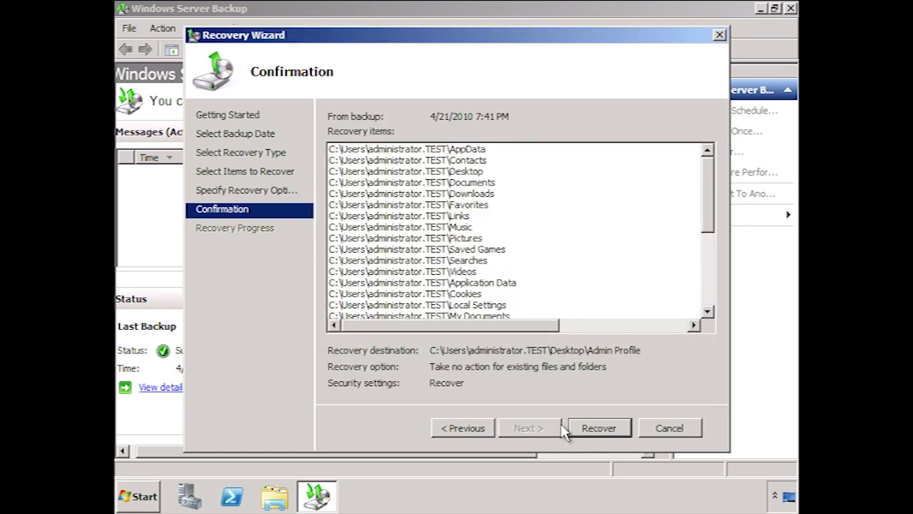
pyautogui.click(622, 431)
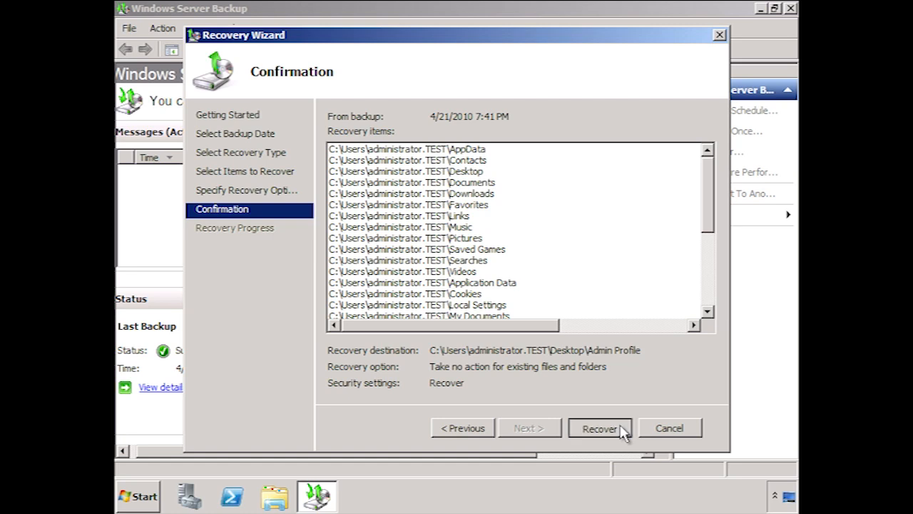